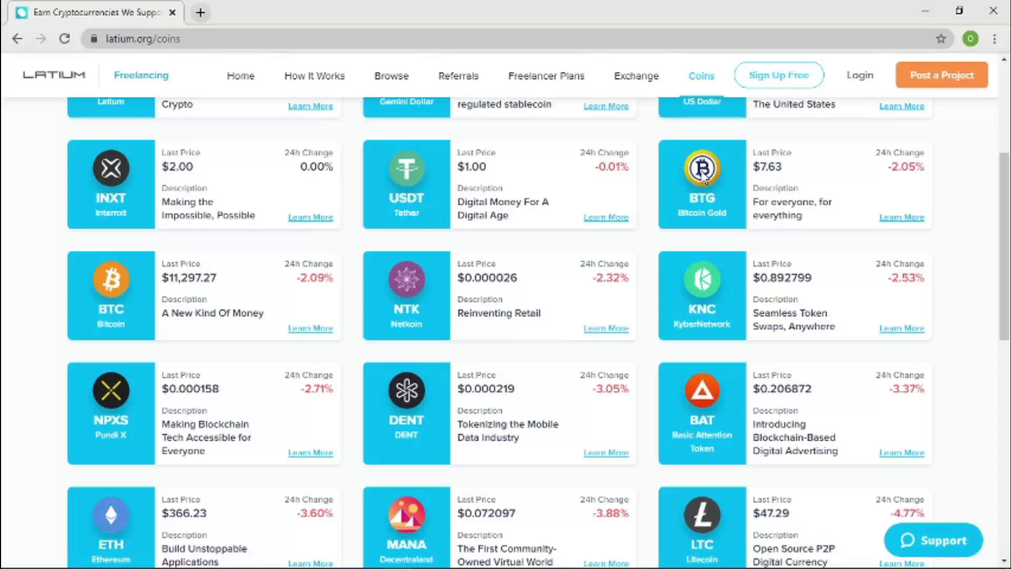
Open the free Sign Up registration page and put the cursor in its Email field.
click(762, 87)
click(762, 88)
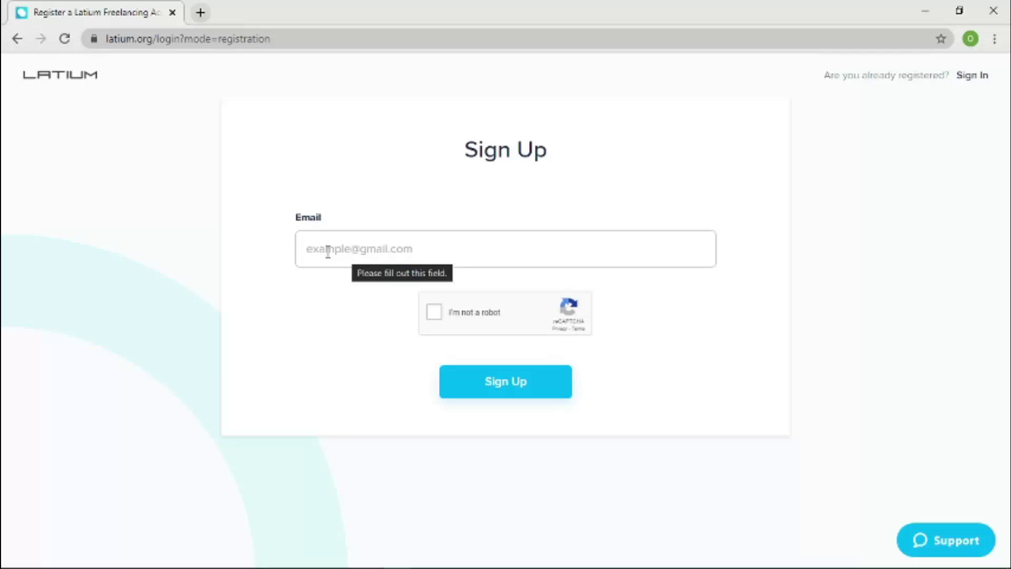
click(327, 252)
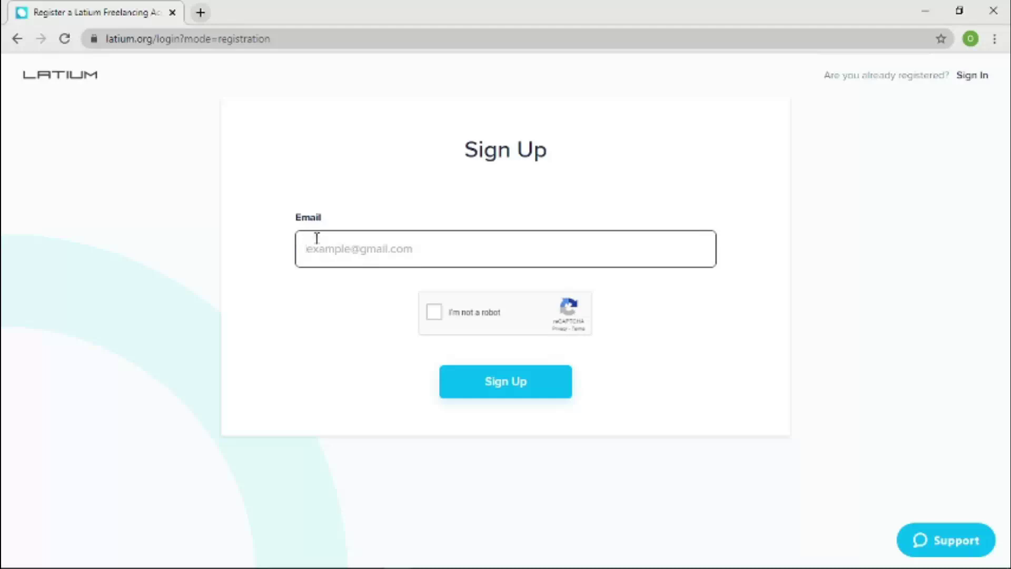
Pass the reCAPTCHA check by selecting the seven motorcycle tiles and verifying.
click(441, 320)
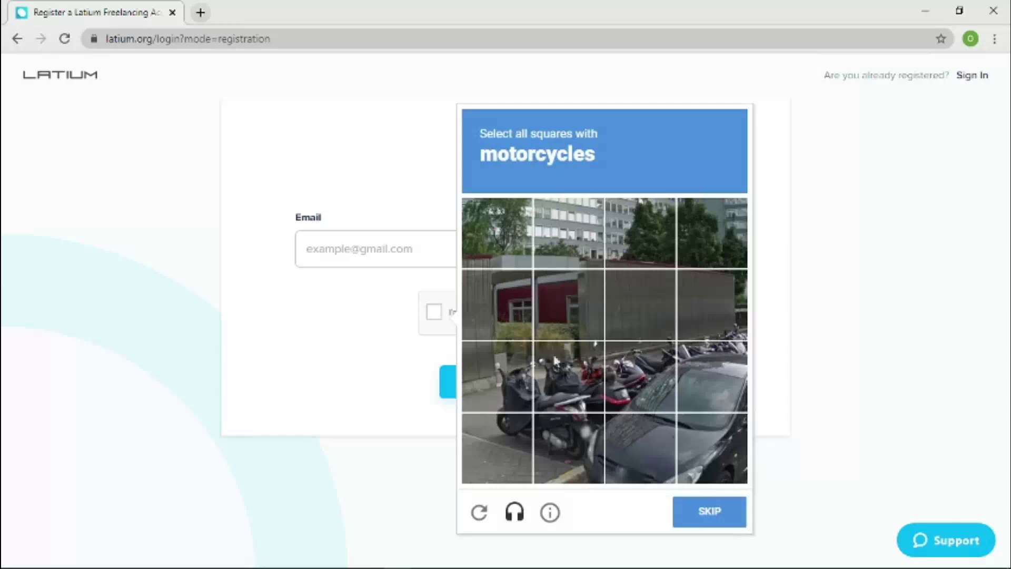
click(501, 358)
click(500, 422)
click(553, 435)
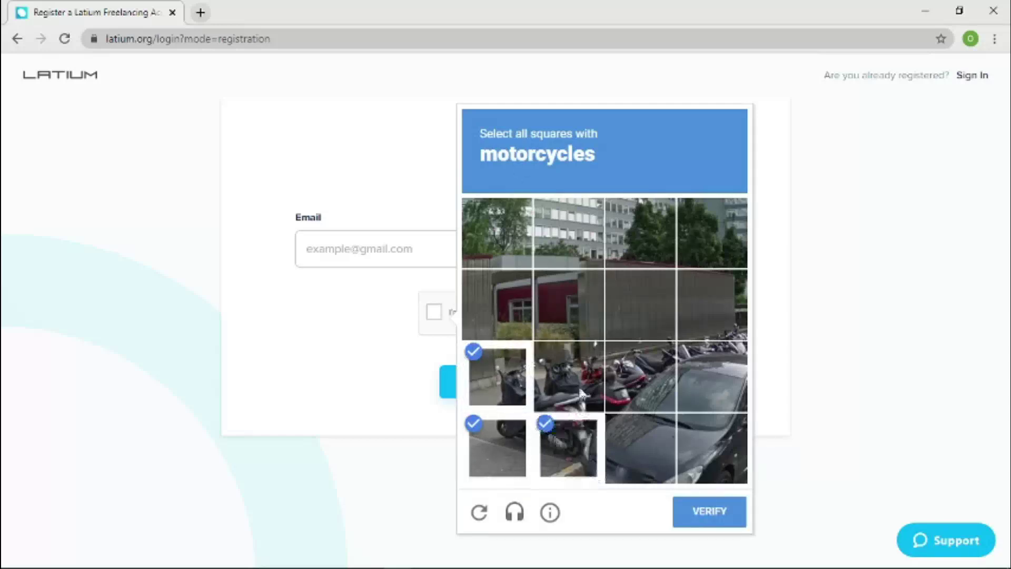
click(571, 376)
click(611, 379)
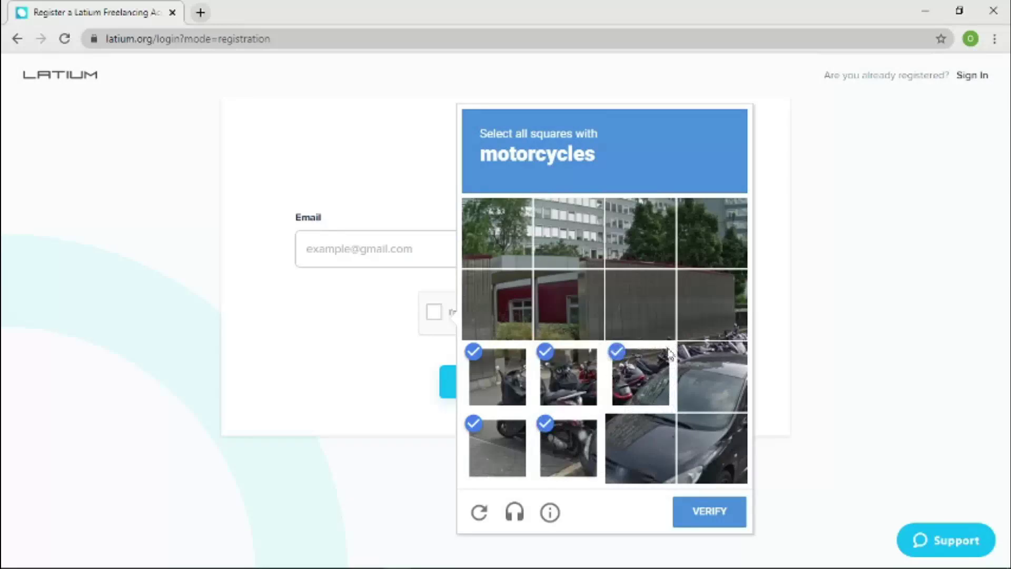
click(705, 347)
click(711, 330)
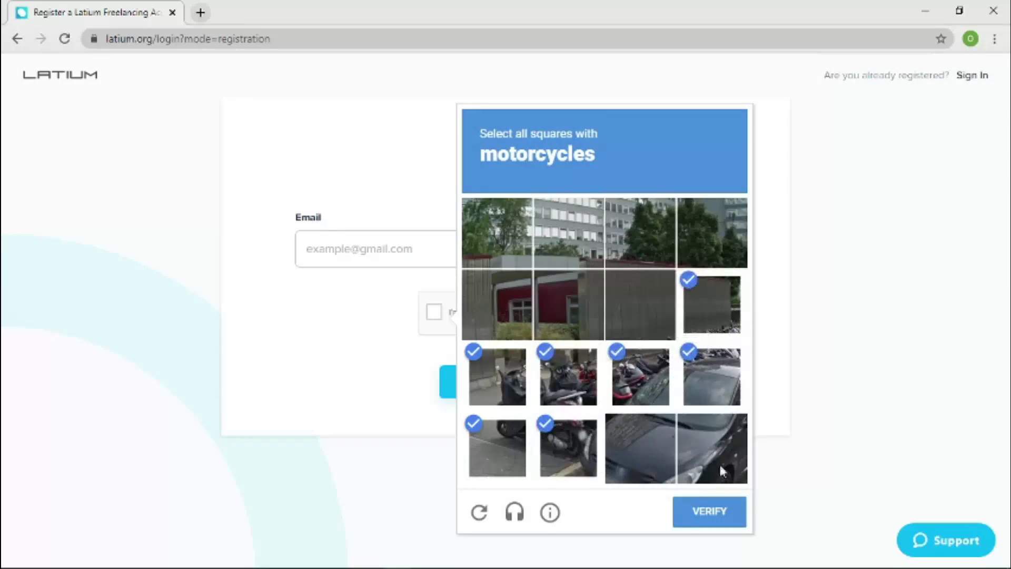
click(710, 519)
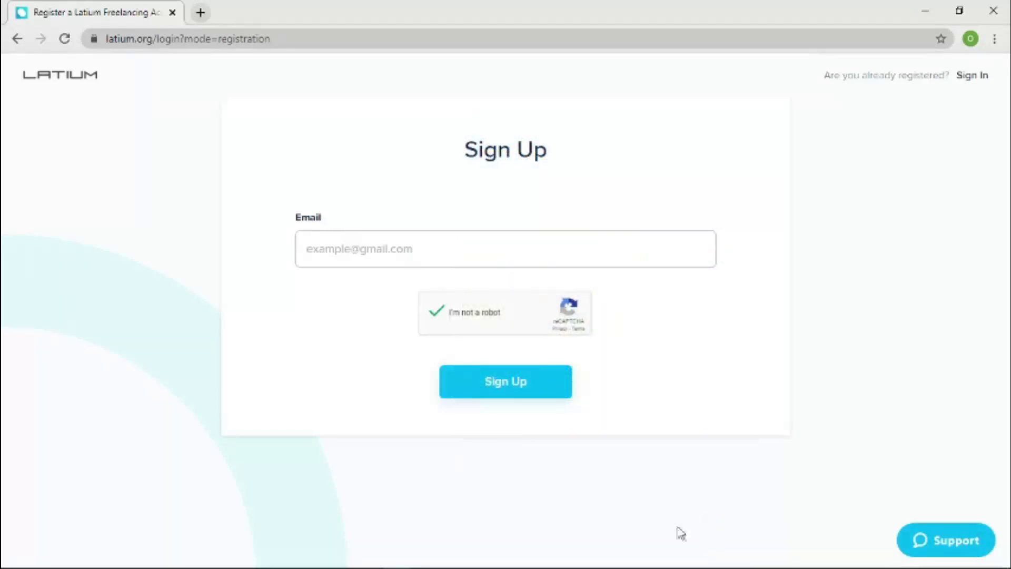
Enter the account's e-mail address, correct its typo, and submit the Sign Up form.
click(491, 379)
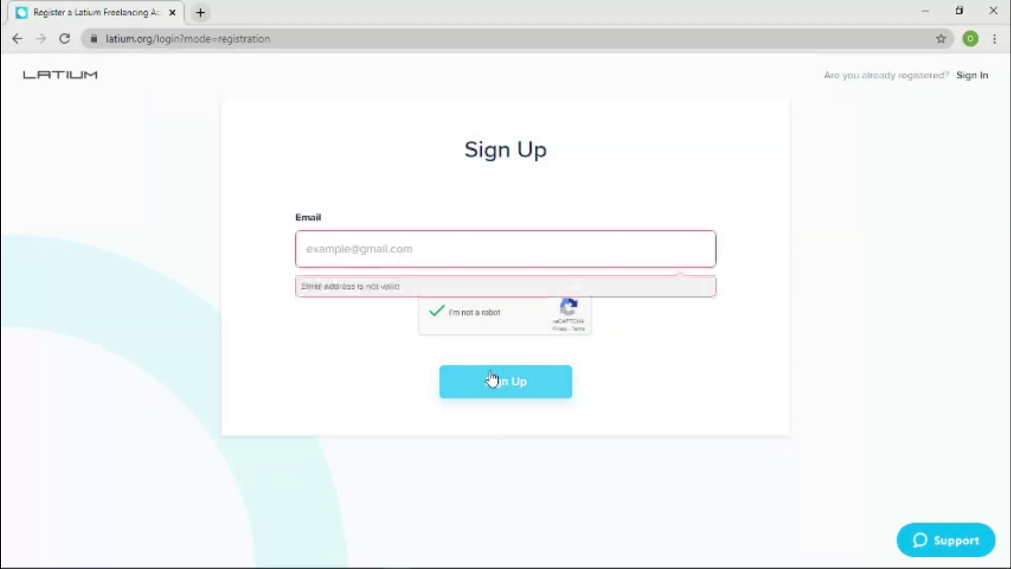
click(374, 251)
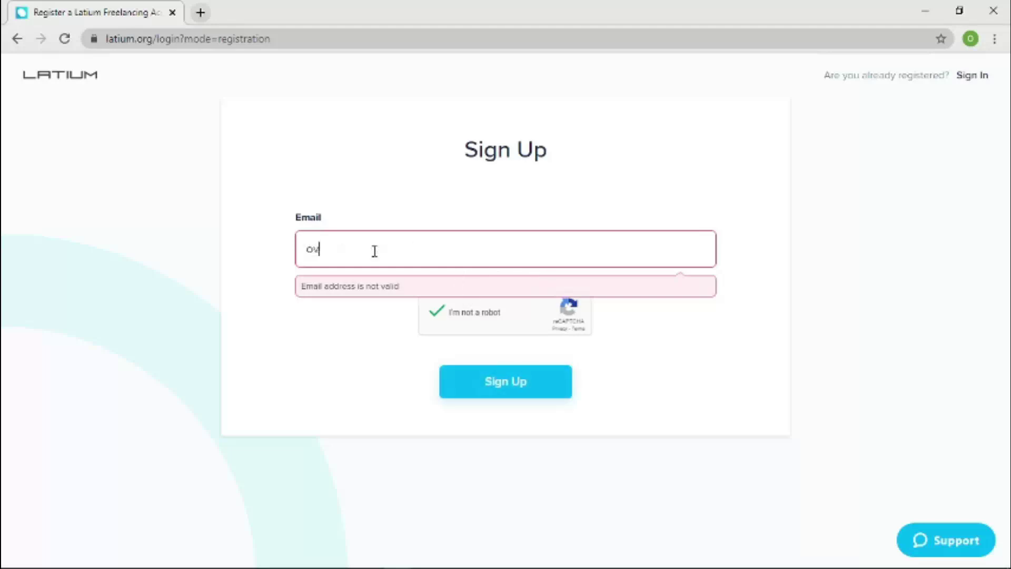
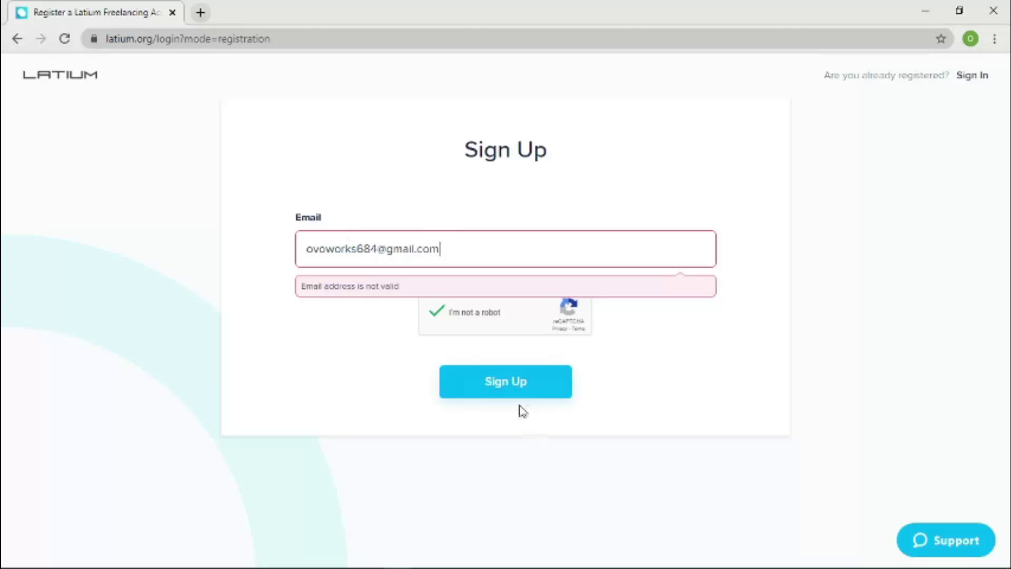
click(521, 399)
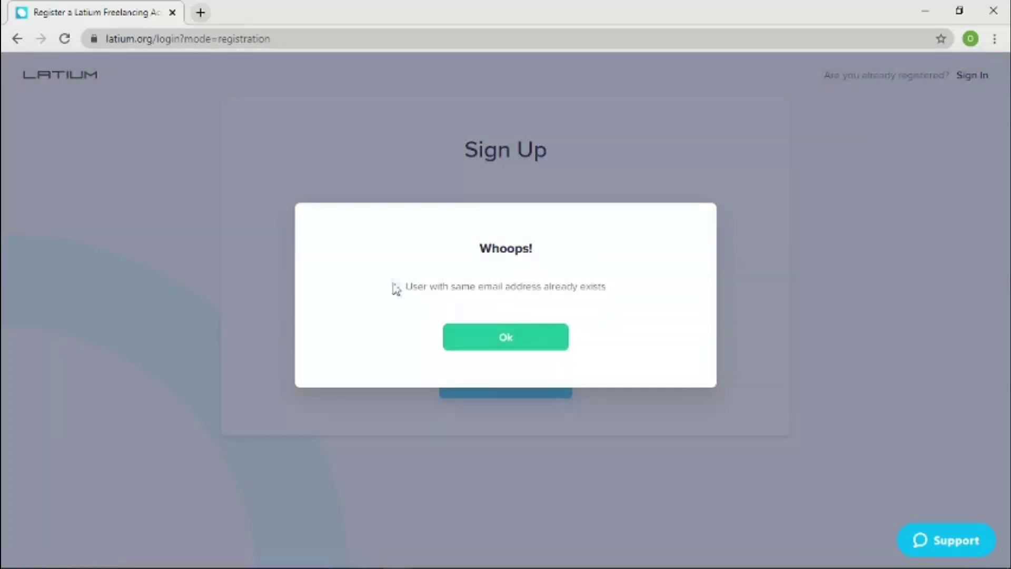
Dismiss the 'user already exists' error, abandon the retried robot check, and go to Sign In.
click(497, 348)
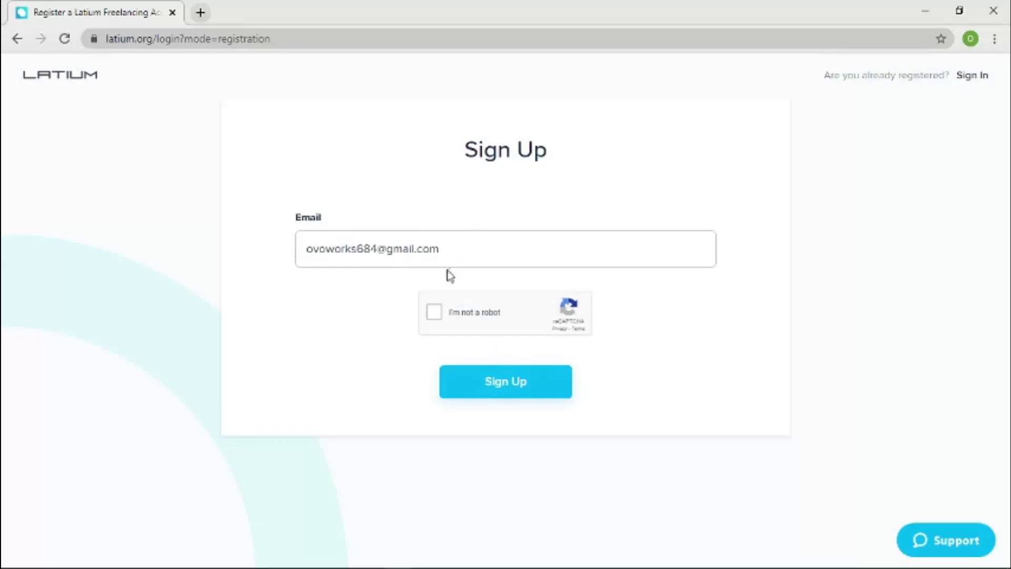
drag(441, 257, 307, 266)
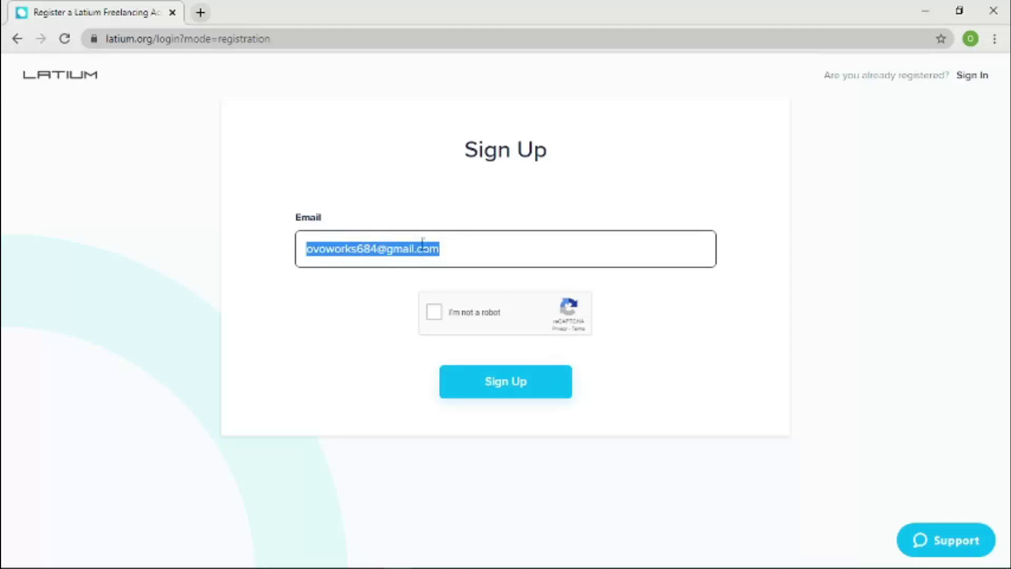
click(434, 312)
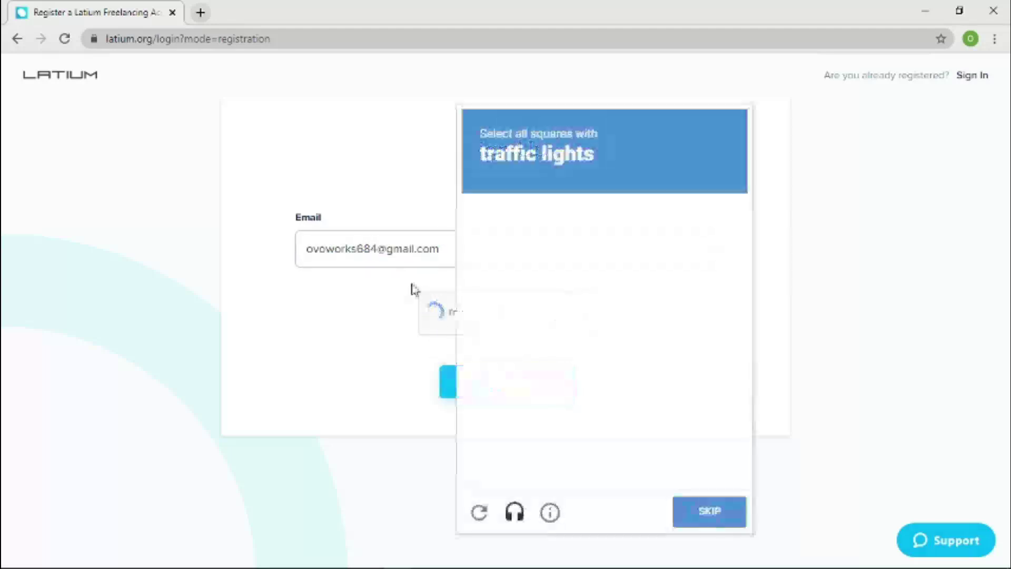
click(327, 384)
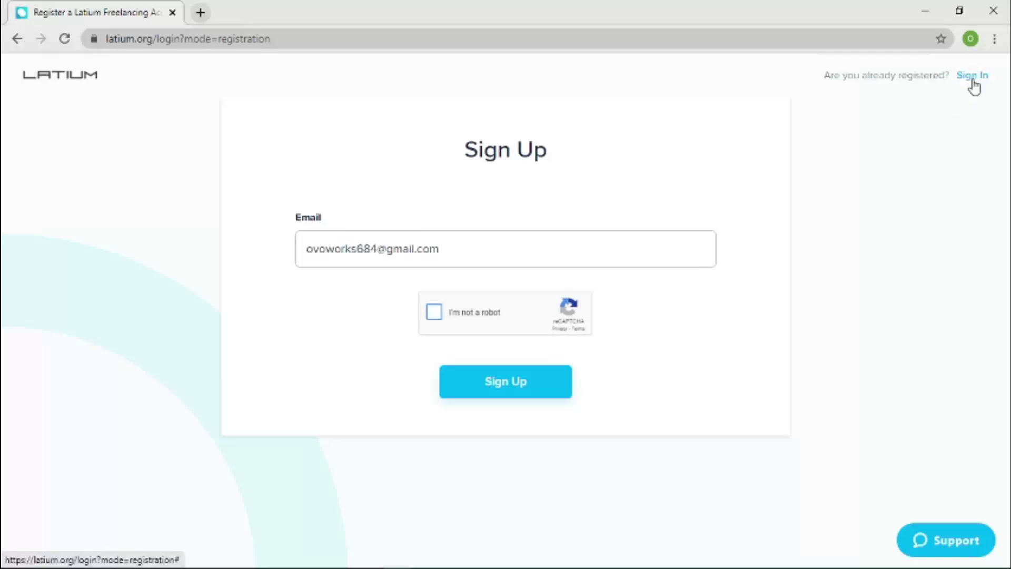
click(972, 78)
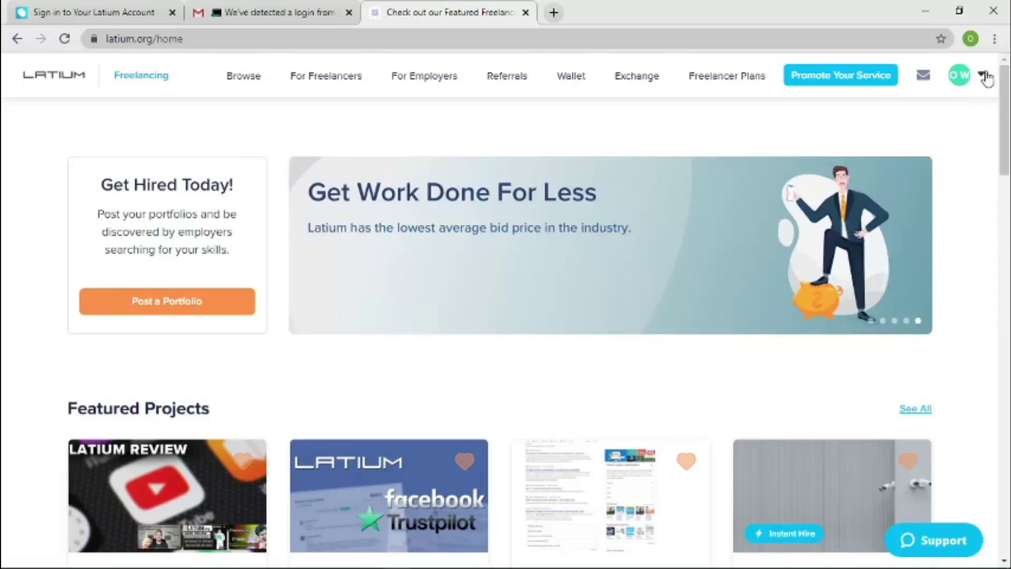
Open My Profile from the account menu in a new tab and switch to it.
click(984, 77)
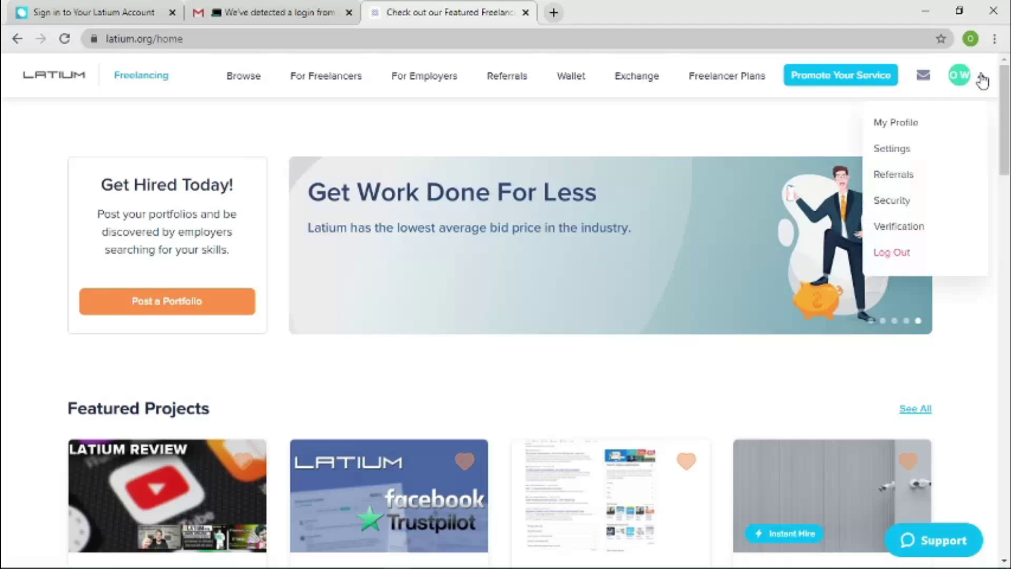
right_click(921, 122)
click(889, 128)
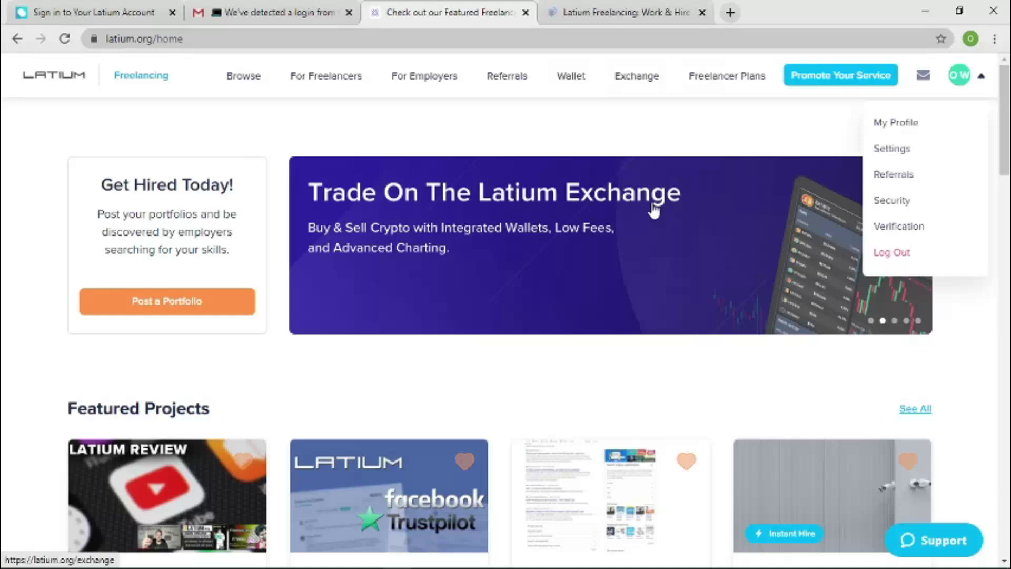
click(585, 14)
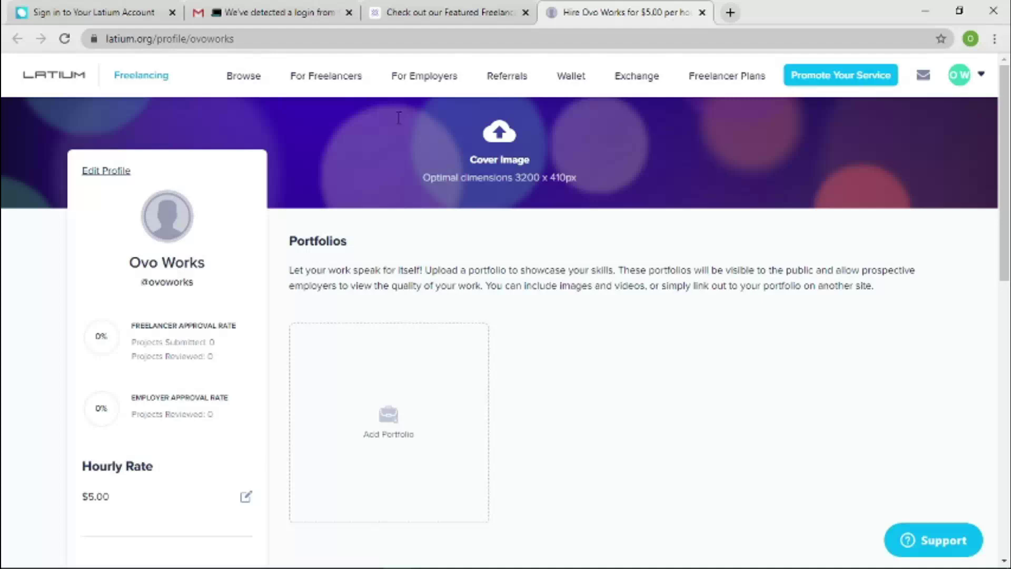
click(457, 17)
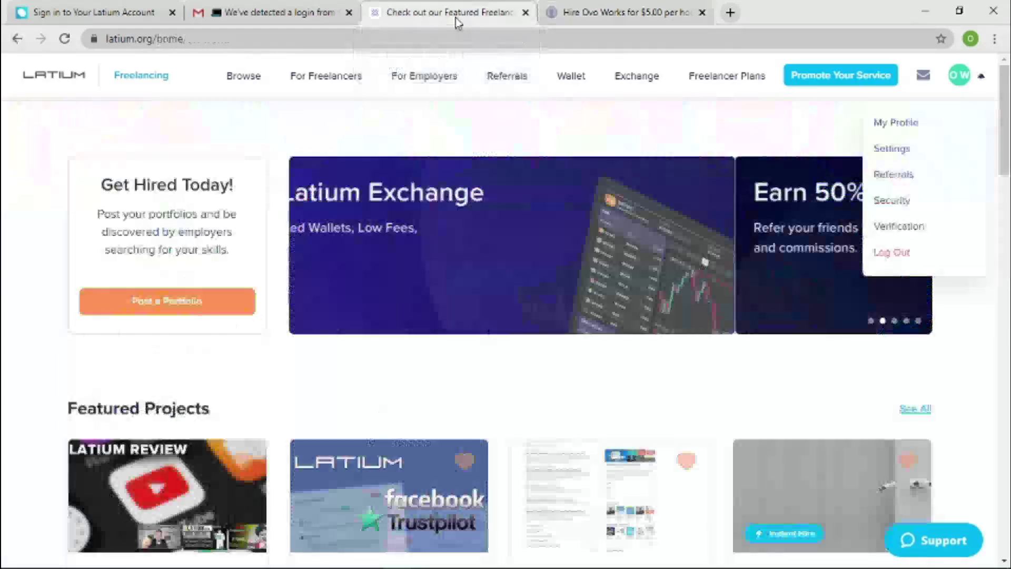
mouse_move(326, 76)
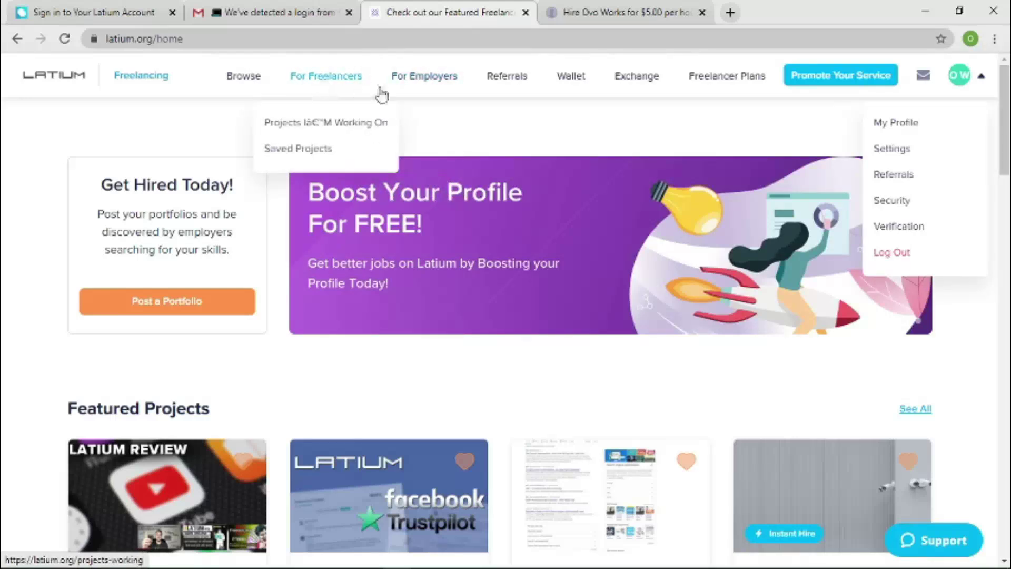
mouse_move(433, 98)
mouse_move(398, 85)
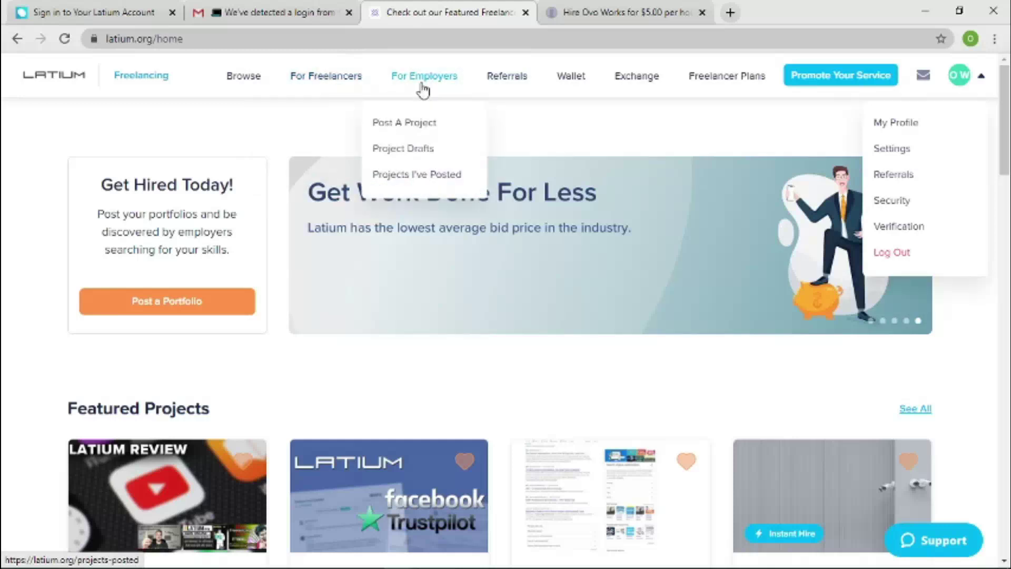
mouse_move(556, 94)
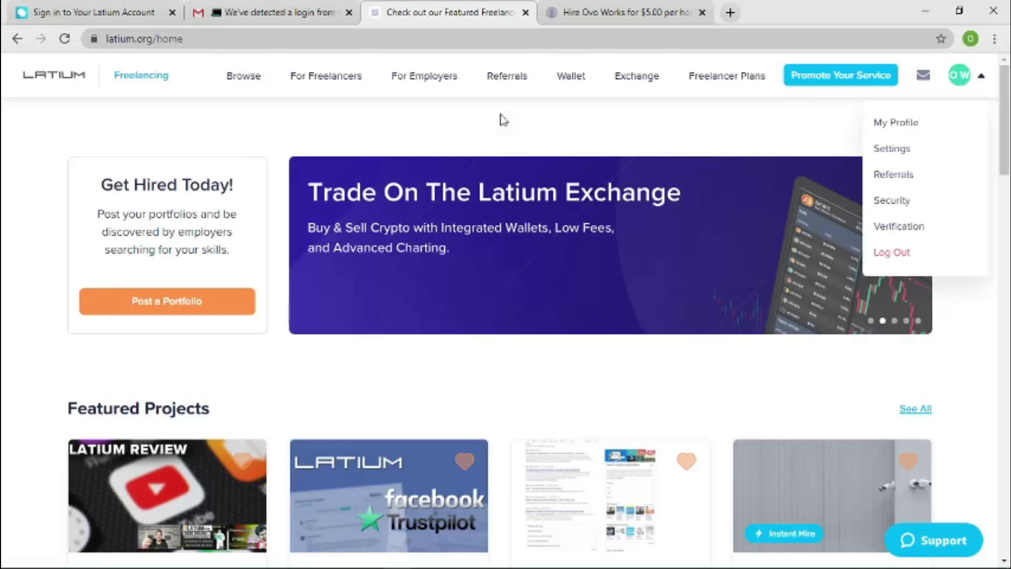
mouse_move(321, 95)
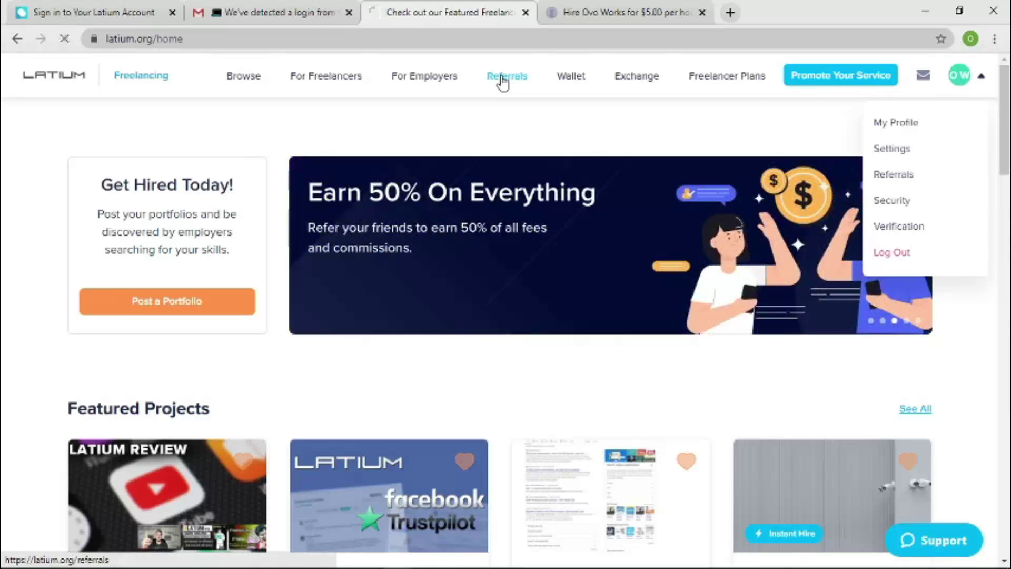
Go to Referrals and copy Your Referral Link with Copy Link.
click(502, 79)
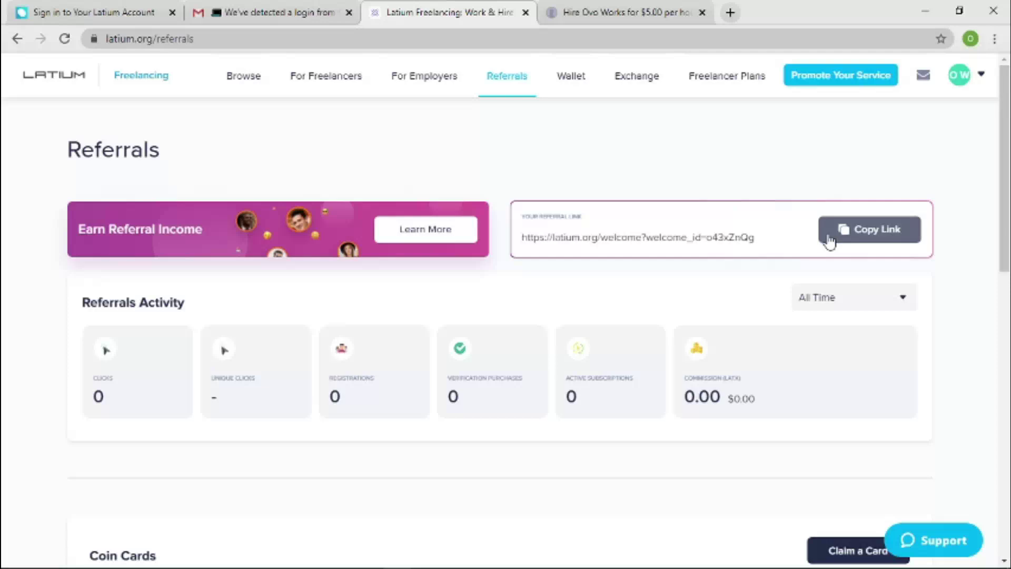
click(829, 241)
mouse_move(567, 79)
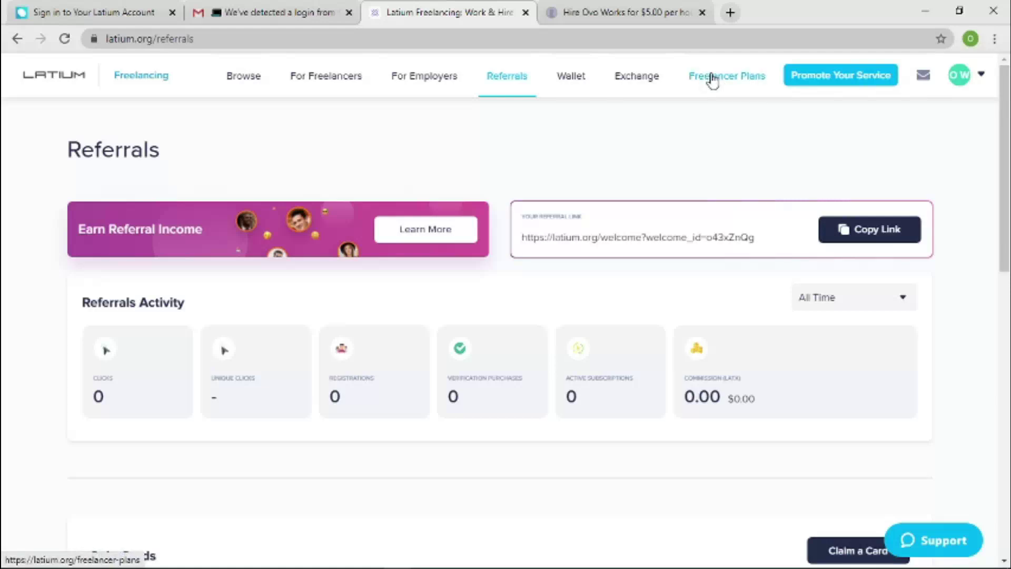
Browse the Featured Projects listing, scrolling through the available tasks.
click(255, 82)
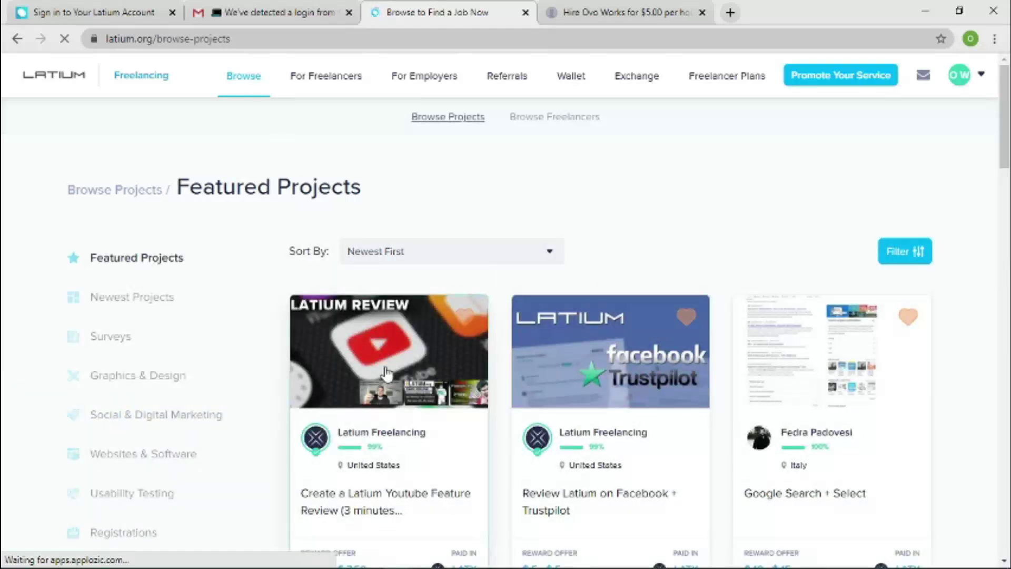
scroll(387, 374, down, 1)
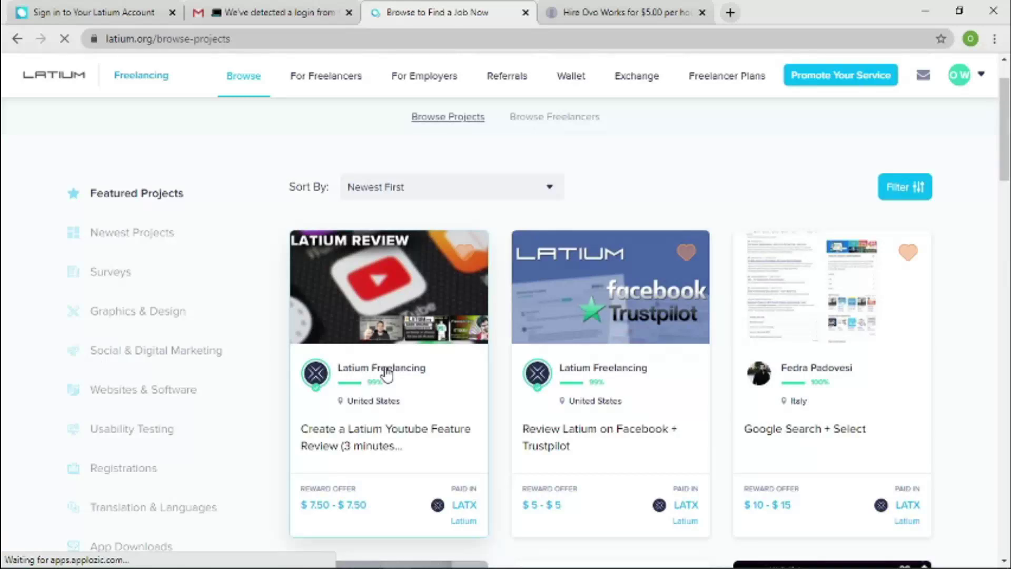
scroll(387, 373, down, 3)
mouse_move(314, 202)
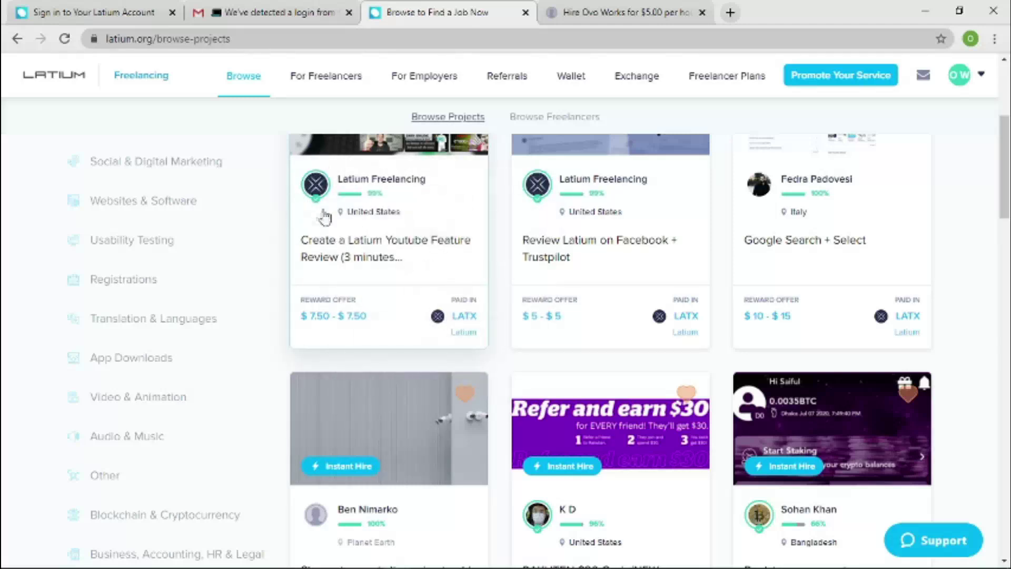
Go to the Verification page from the account dropdown.
mouse_move(314, 185)
click(981, 84)
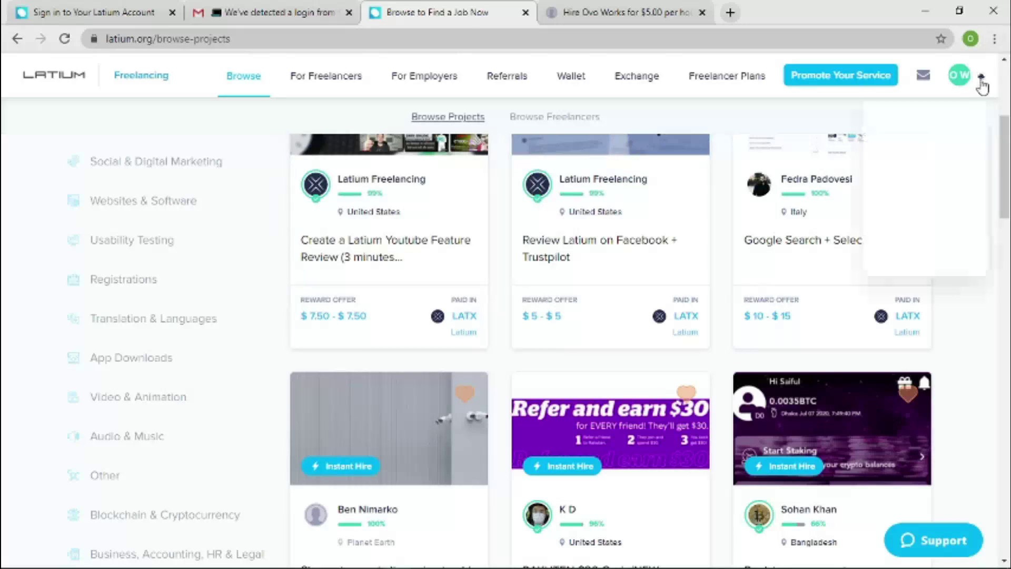
click(905, 231)
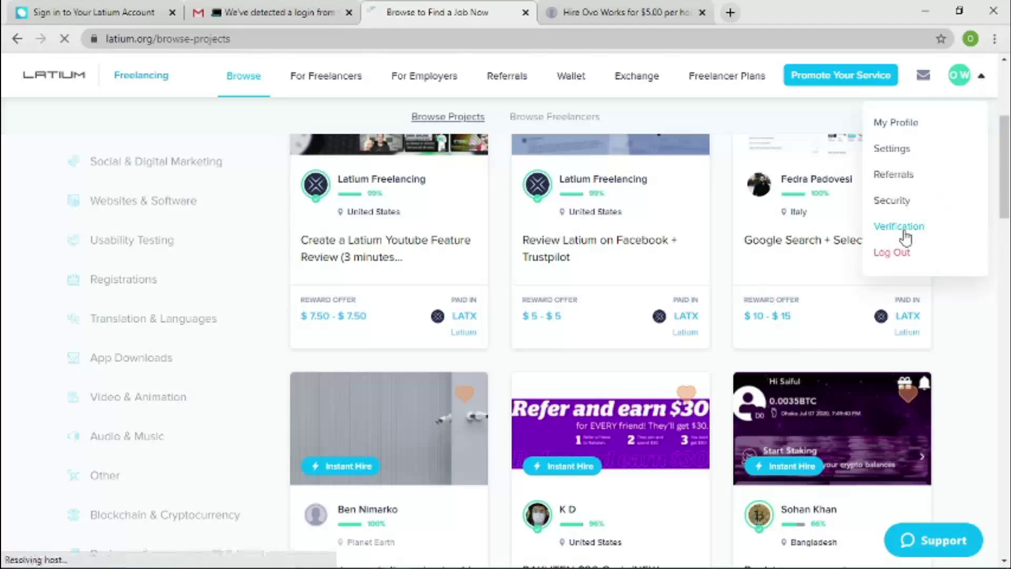